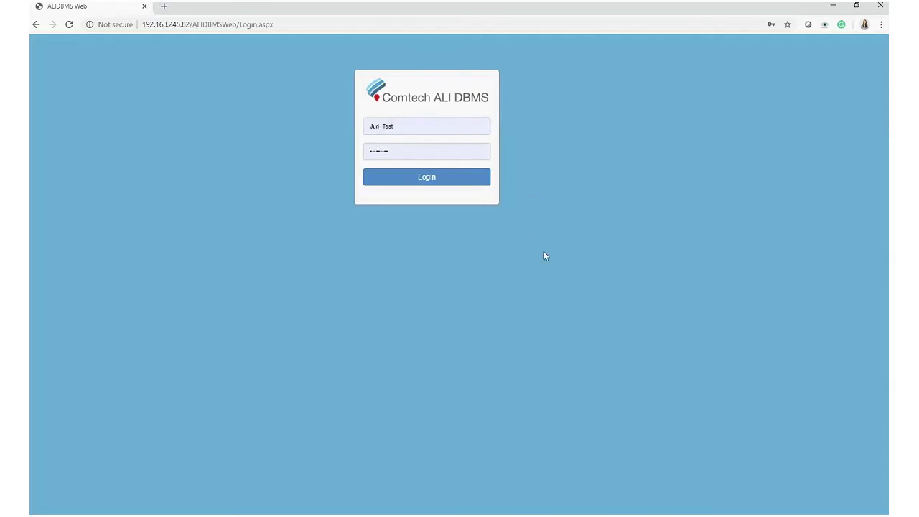
Sign in and go to the MSAG Search page listing 177958 records.
click(469, 181)
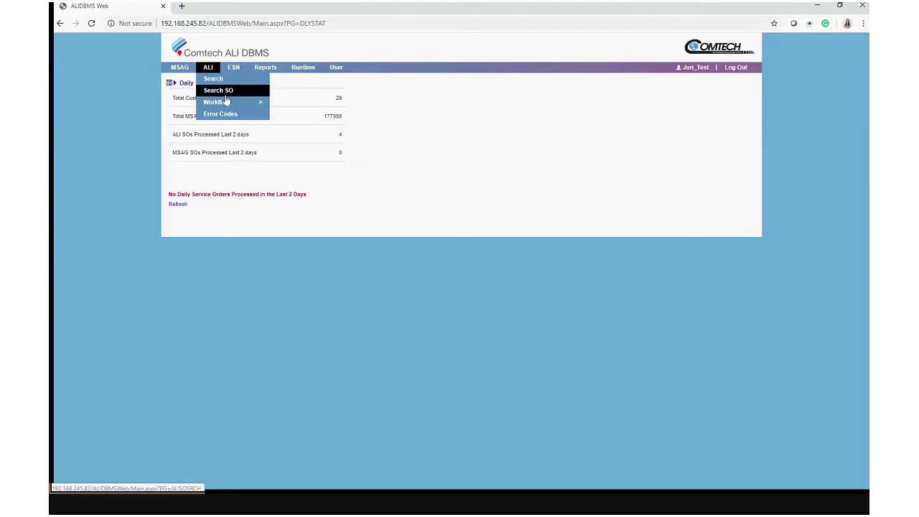
mouse_move(231, 106)
mouse_move(251, 74)
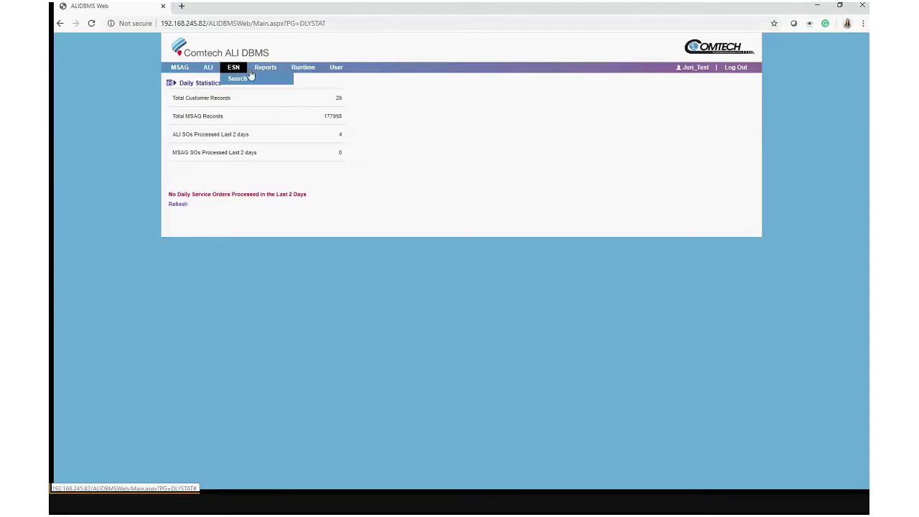
mouse_move(307, 69)
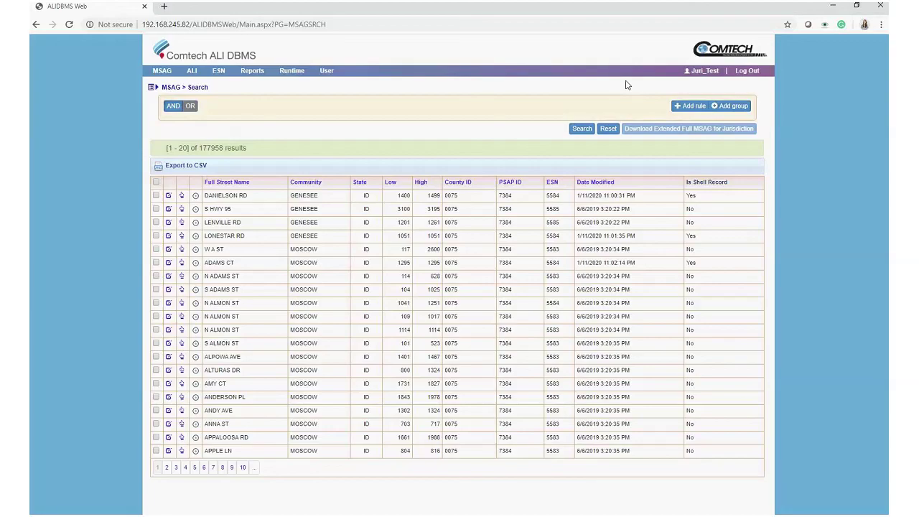
Add a Full Street Name Contains 'apple' rule and search, leaving 136 MSAG results.
click(688, 108)
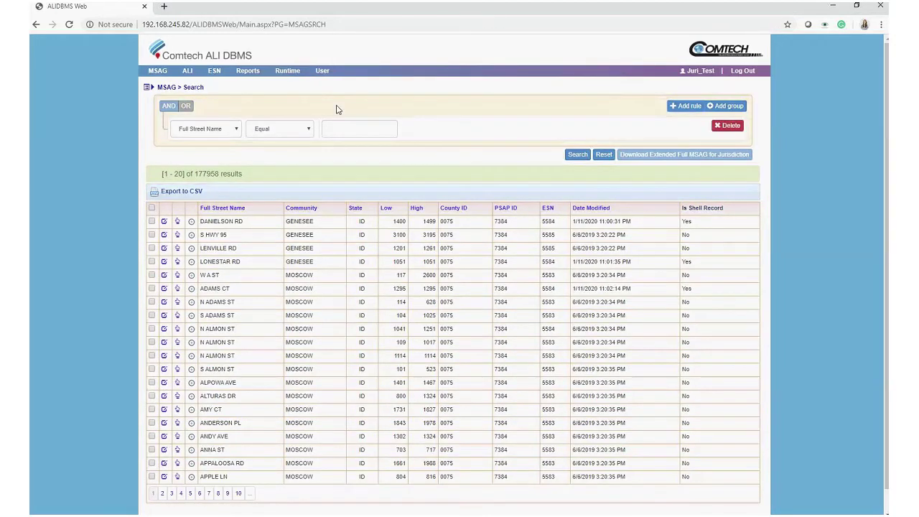
click(235, 129)
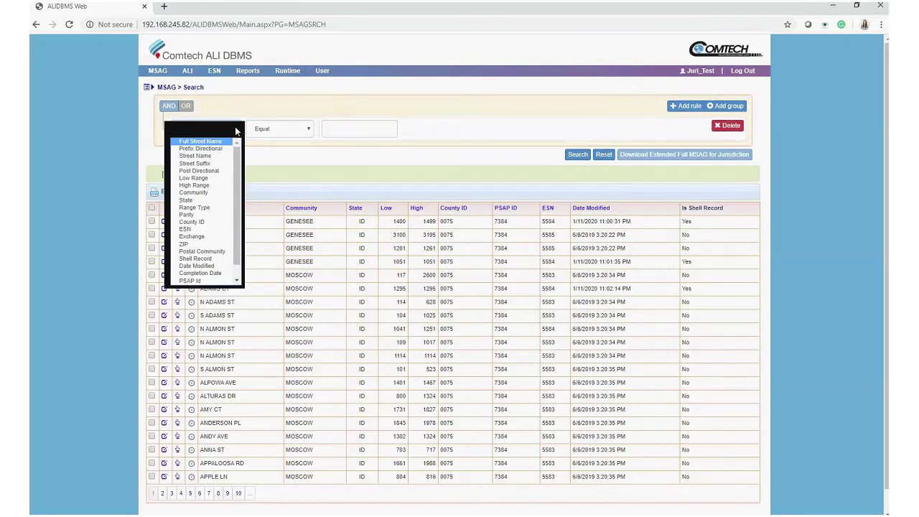
click(235, 127)
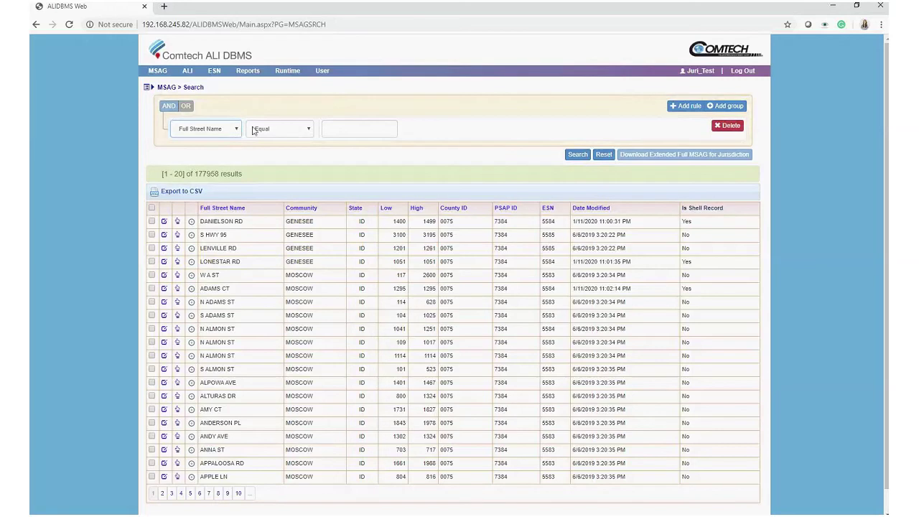
click(300, 130)
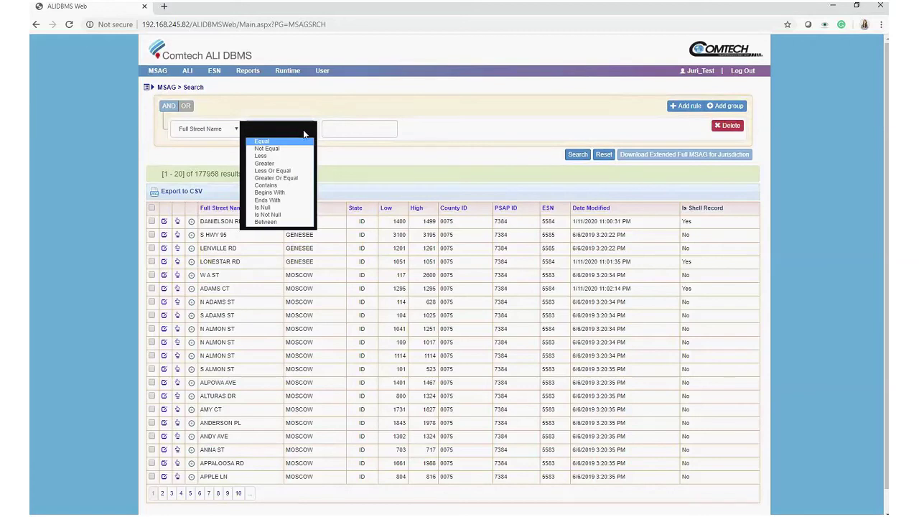
click(304, 134)
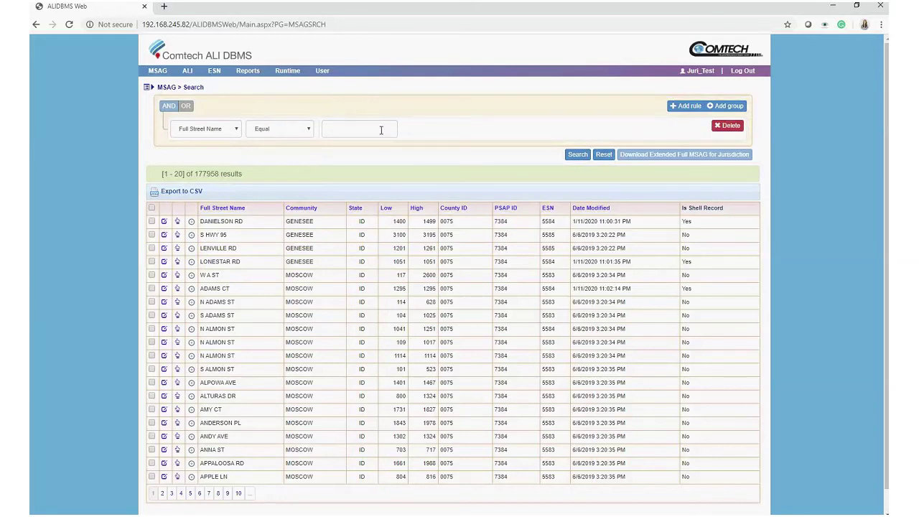
click(287, 129)
click(266, 185)
click(375, 128)
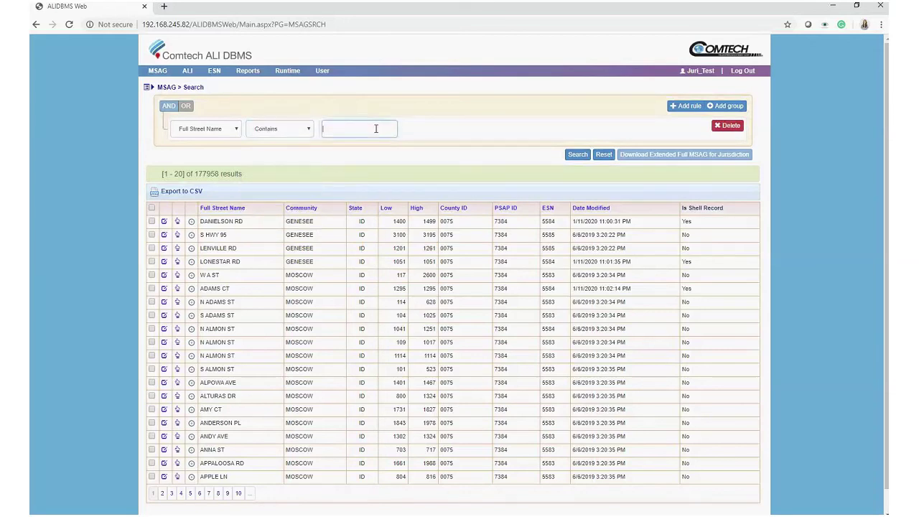
text(apple)
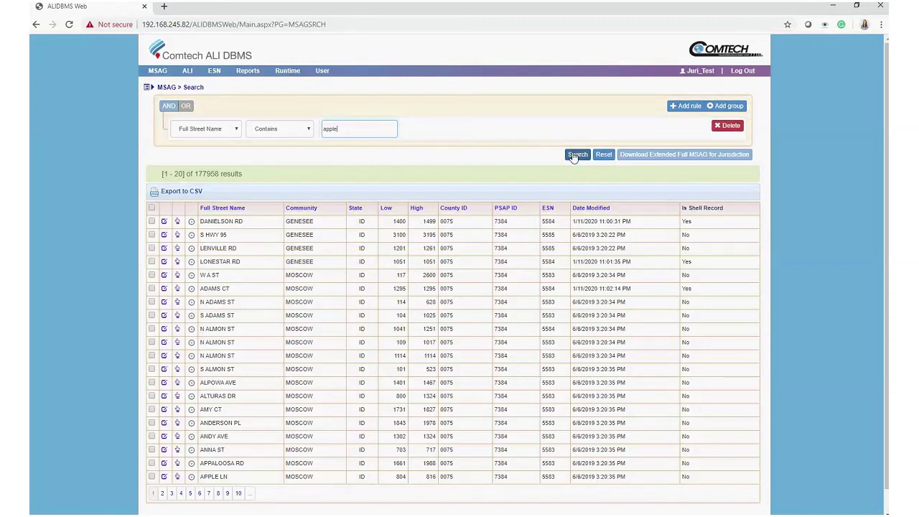
click(279, 130)
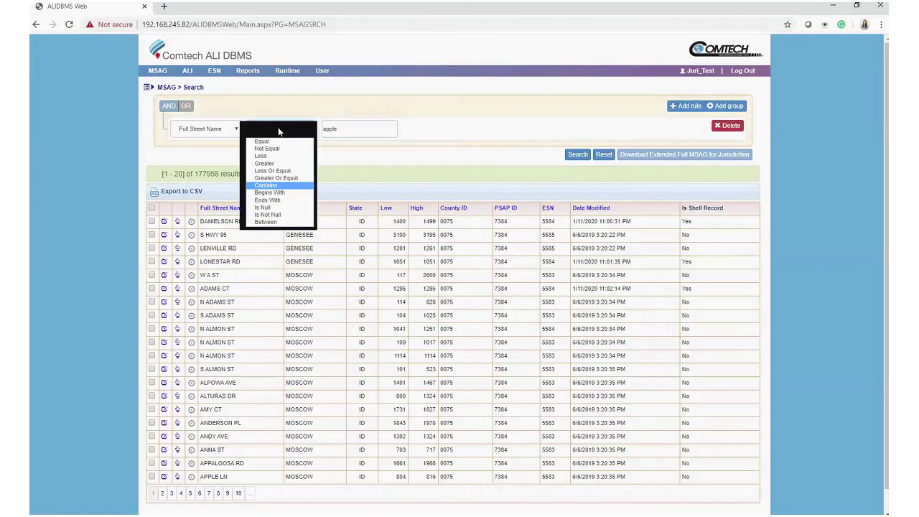
click(572, 156)
click(572, 156)
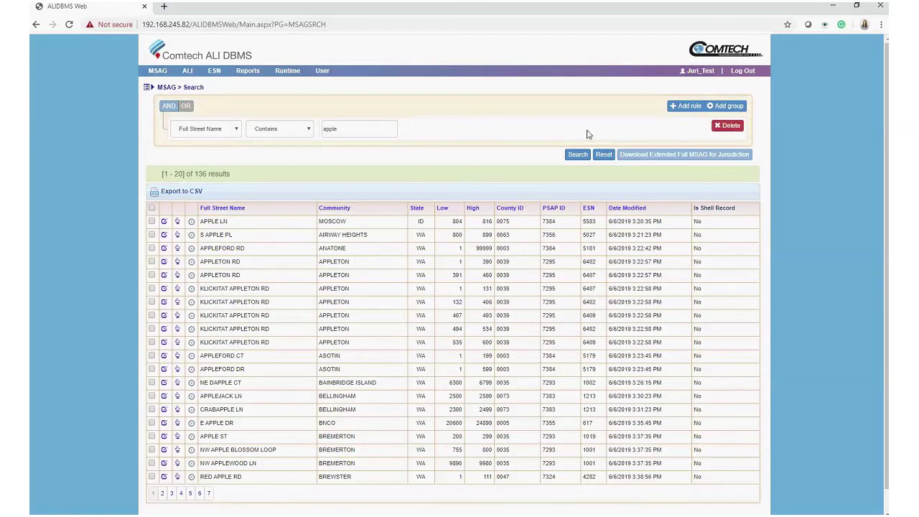
Add a State rule with value WA plus a nested rule group.
click(685, 107)
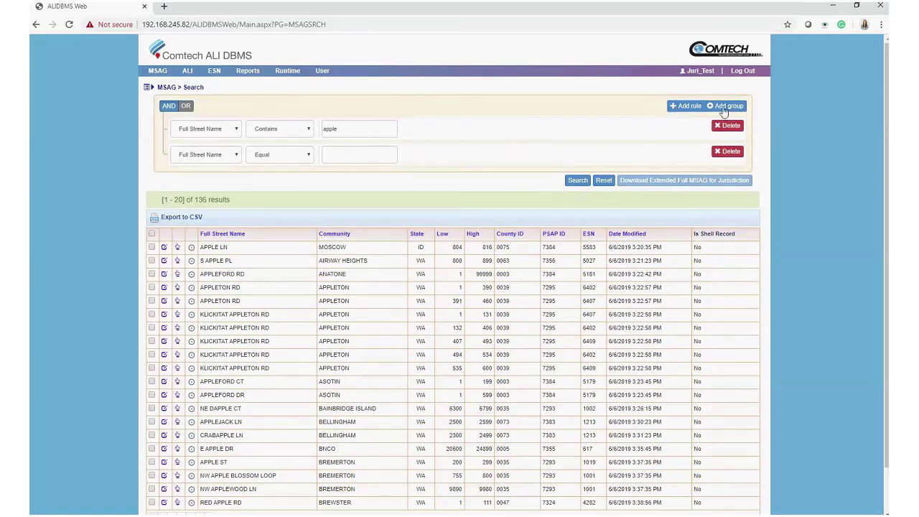
click(724, 108)
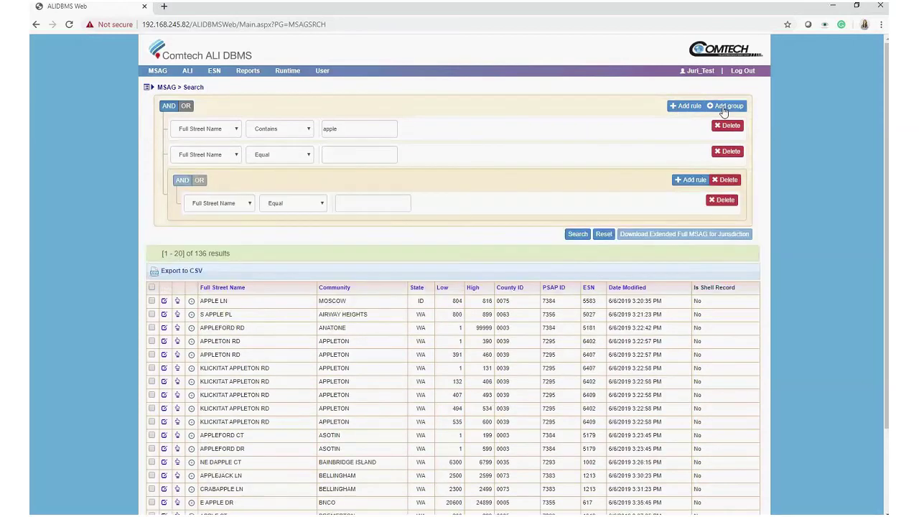
click(221, 158)
click(208, 225)
click(340, 154)
text(WA)
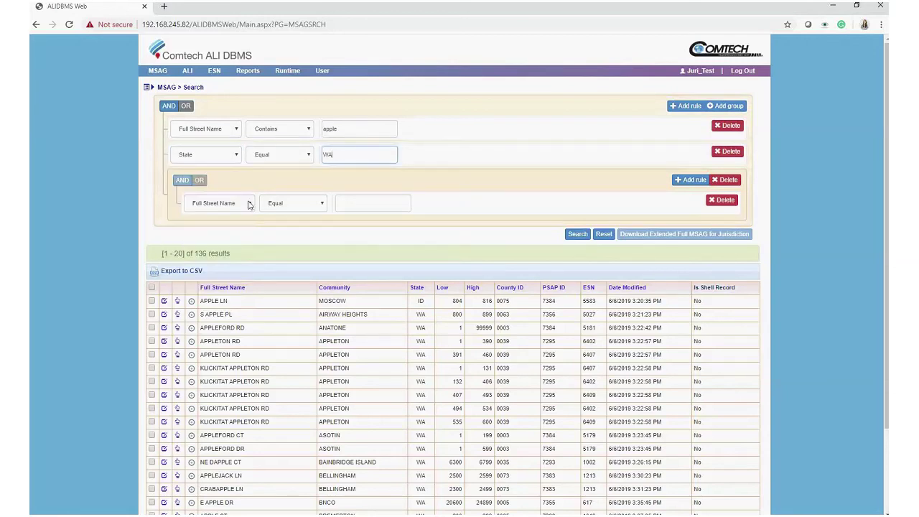
Set the nested rule to Low Range Greater Or Equal 1.
click(235, 206)
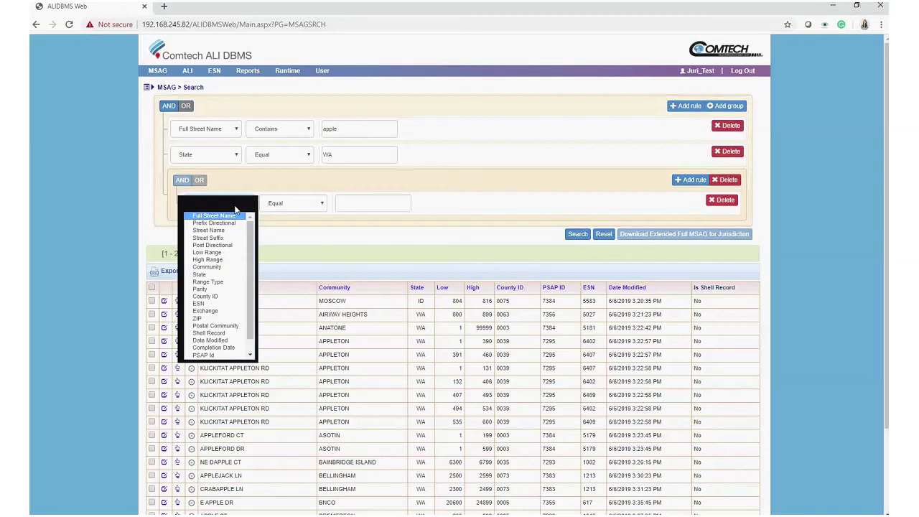
key(Down)
key(Down)
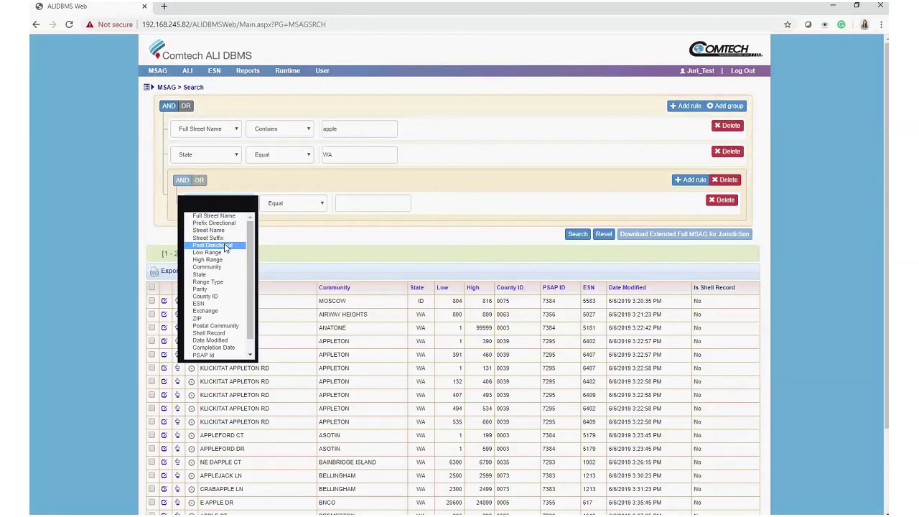
key(Down)
key(Return)
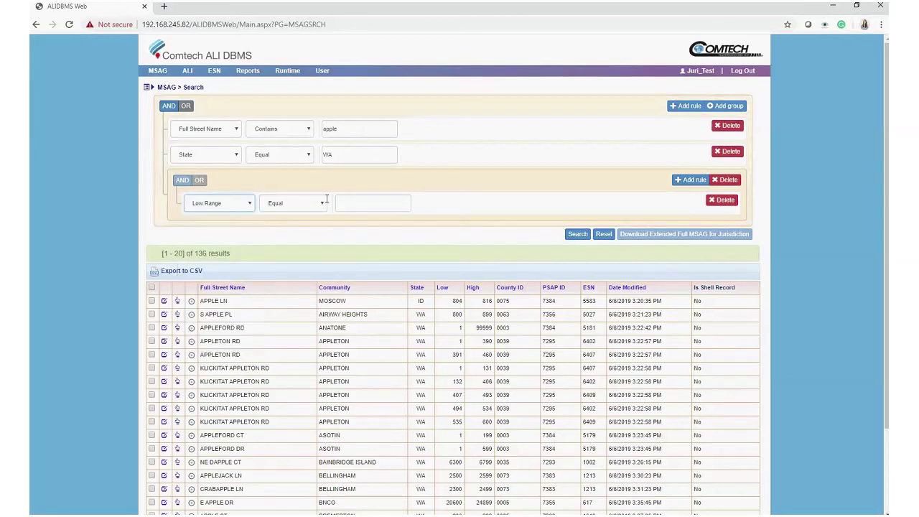
click(292, 204)
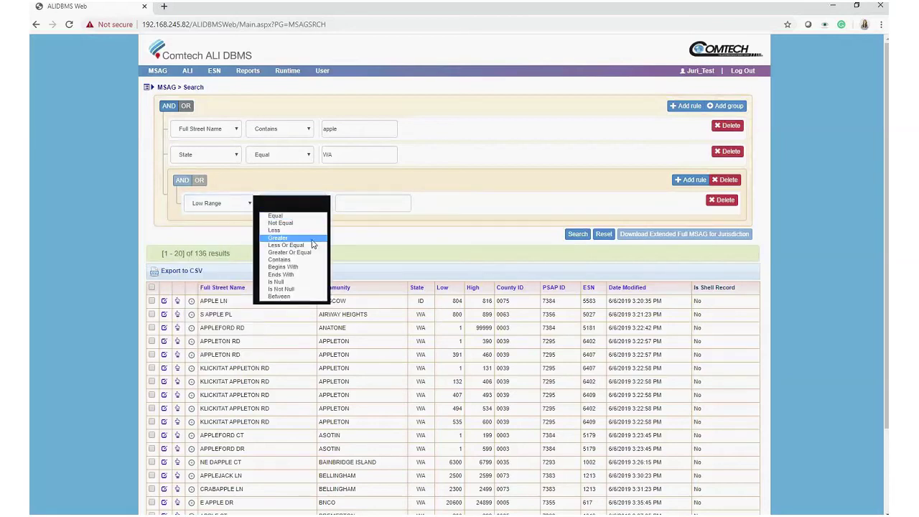
click(313, 253)
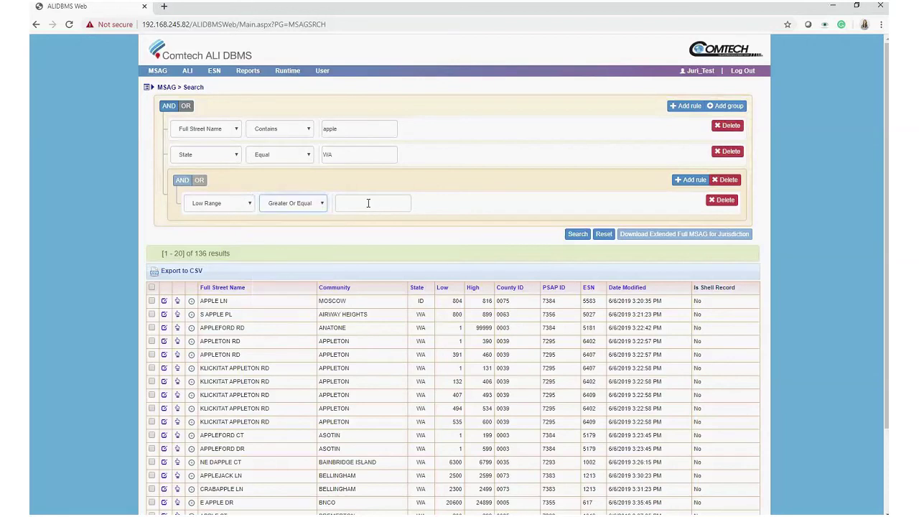
click(368, 203)
text(1)
Add a nested rule for High Range Less than 500.
click(692, 181)
click(229, 228)
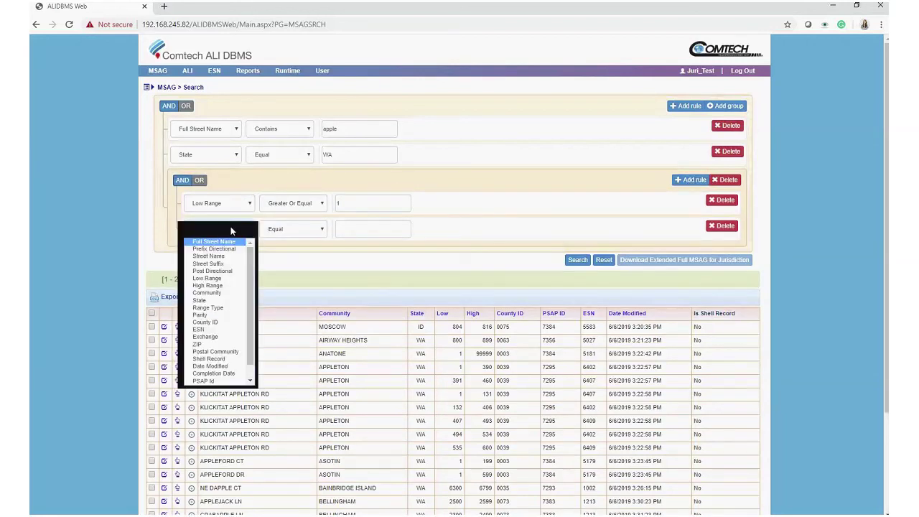
key(h)
key(Return)
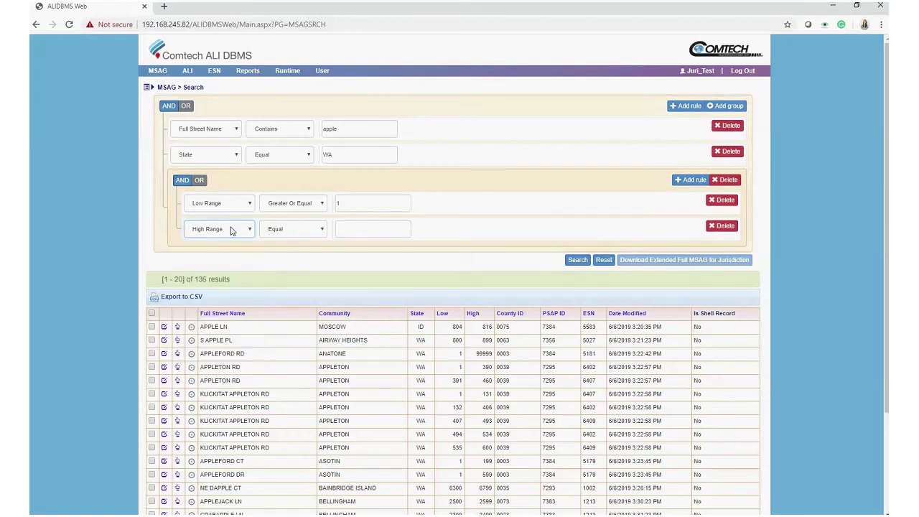
click(292, 235)
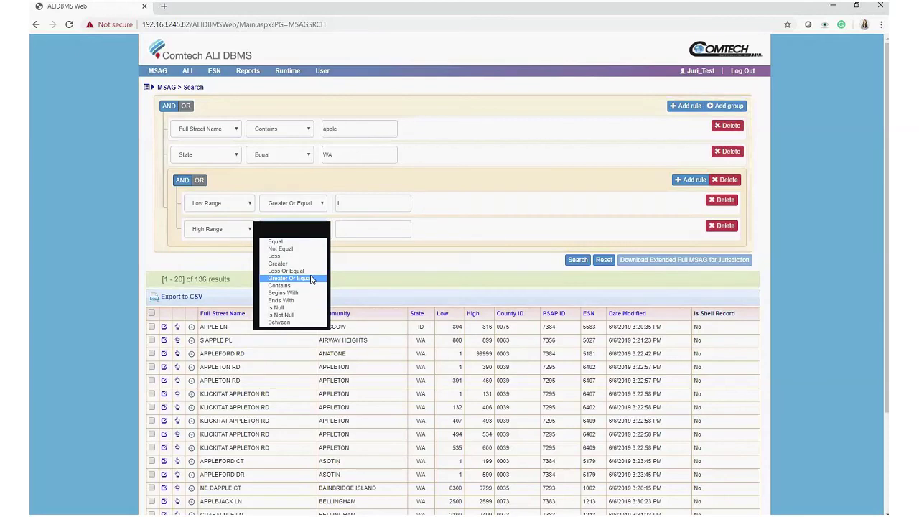
click(288, 256)
click(374, 231)
text(500)
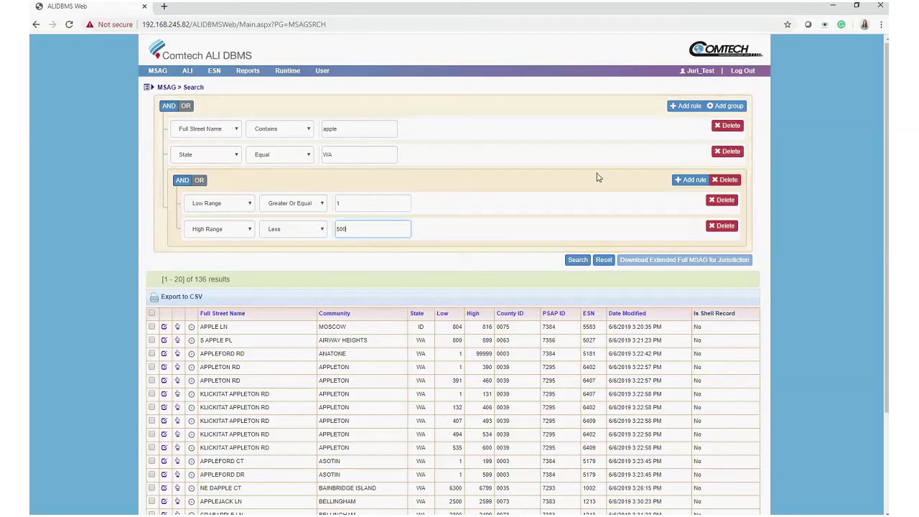
scroll(645, 181, down, 1)
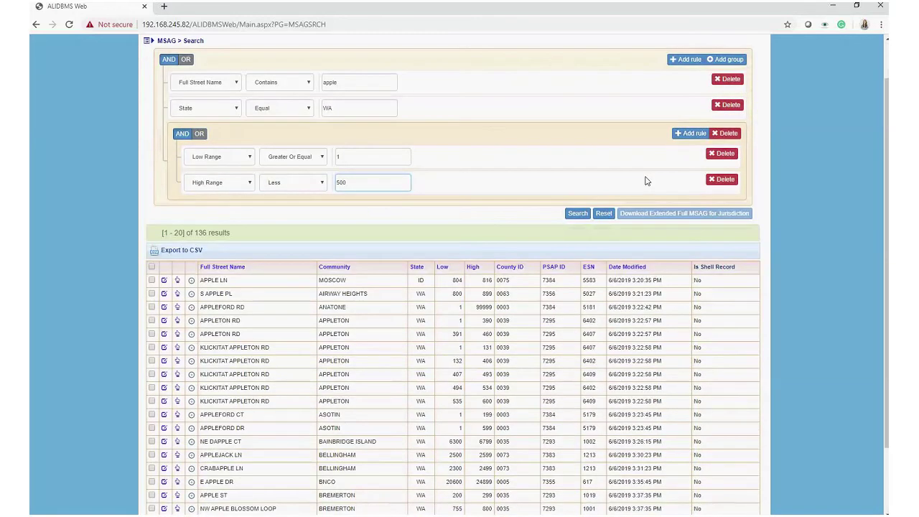
scroll(645, 180, down, 1)
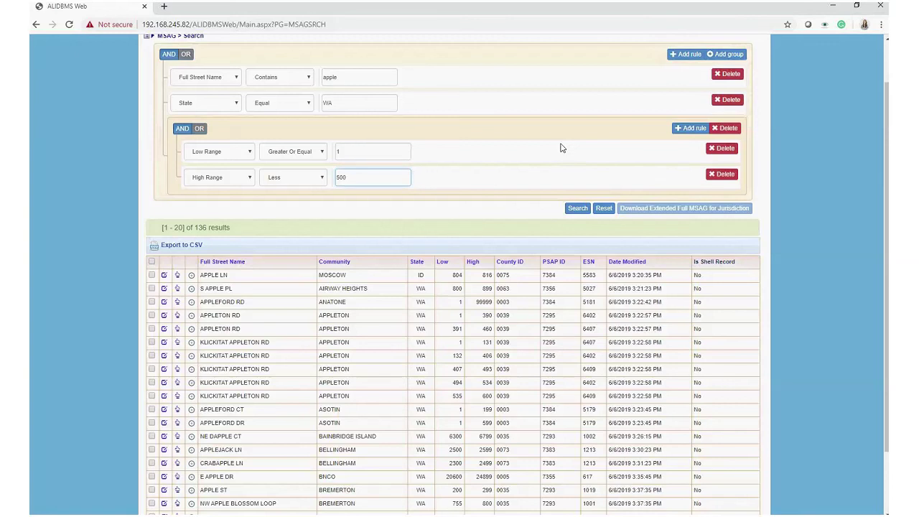
scroll(562, 148, up, 1)
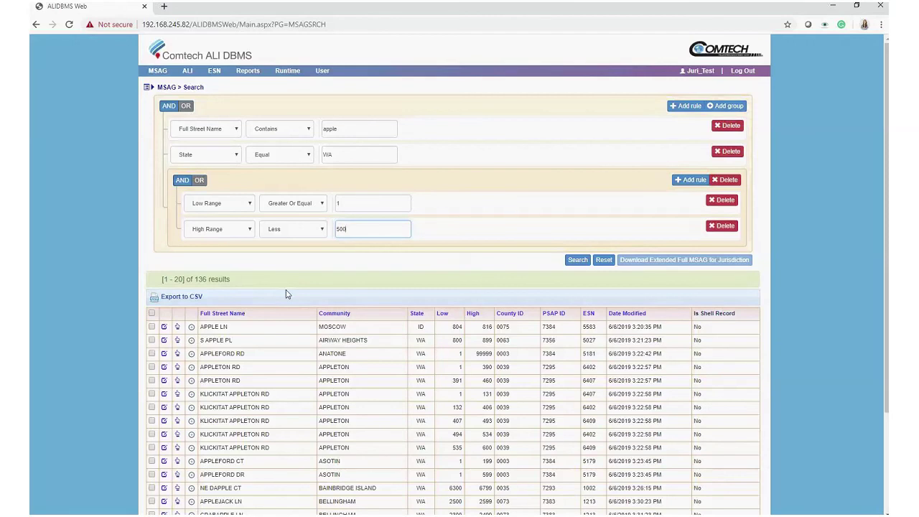
click(350, 269)
Go to MSAG Workflow > Change Request to see its referred, submitted and history lists.
click(158, 71)
mouse_move(206, 92)
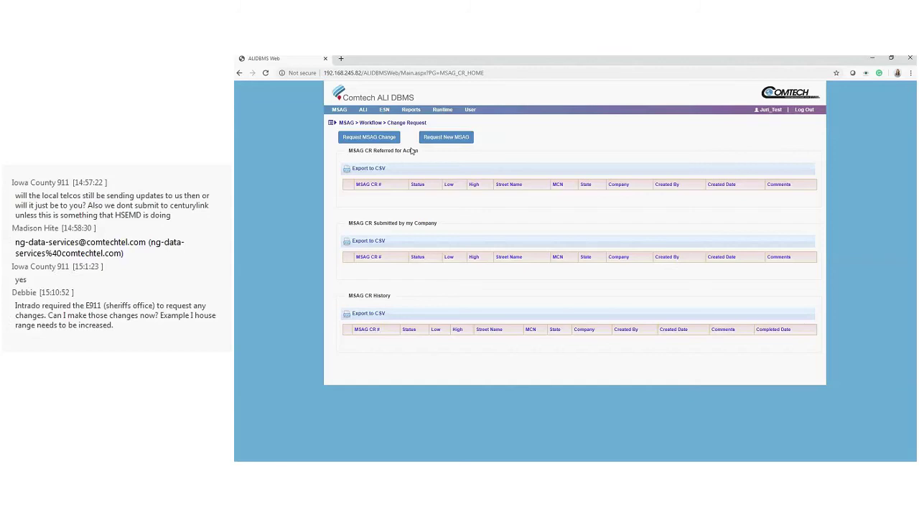
View the ANI/ALI DR workflow lists, then go to the ALI Search page.
mouse_move(434, 140)
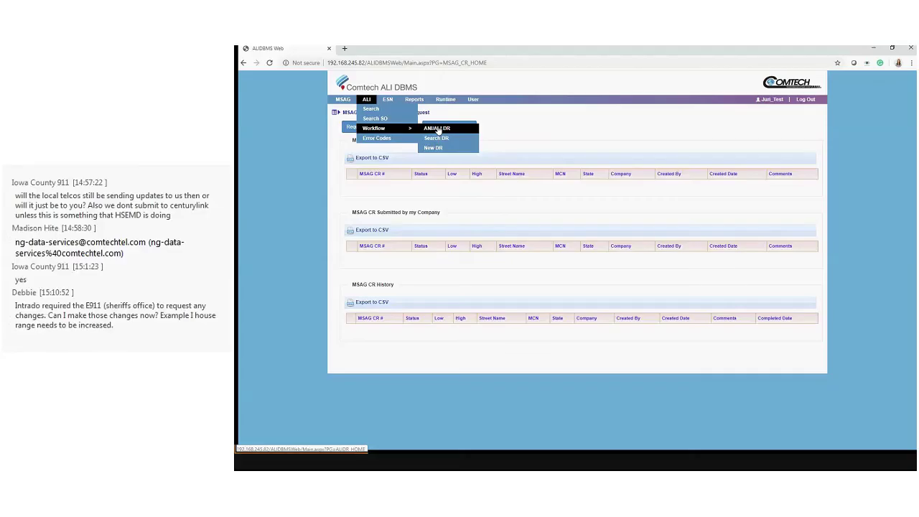
click(437, 129)
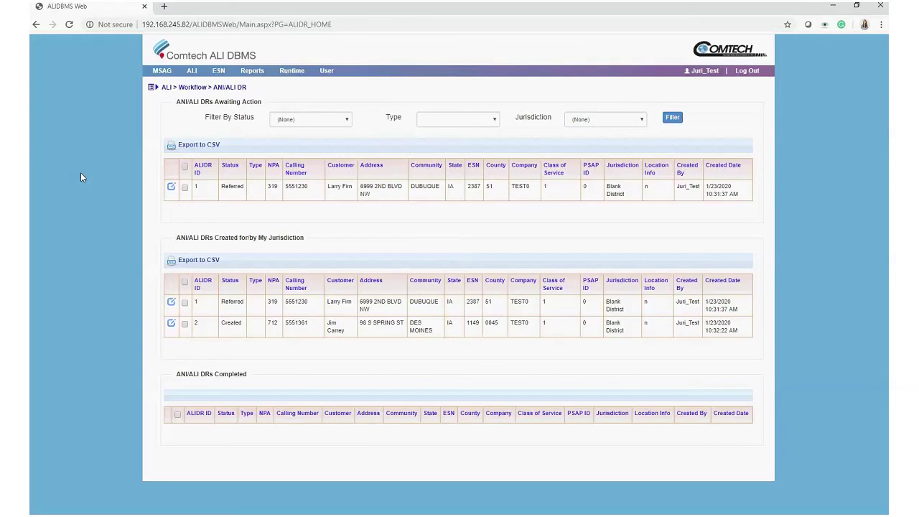
click(166, 87)
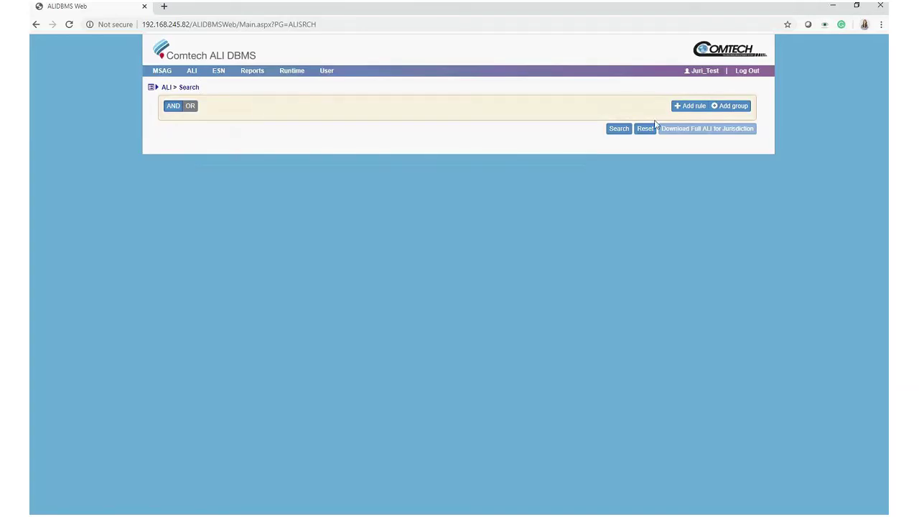
Run an ALI search with no rules and open the first customer record (MSAG ESN 4273).
click(615, 130)
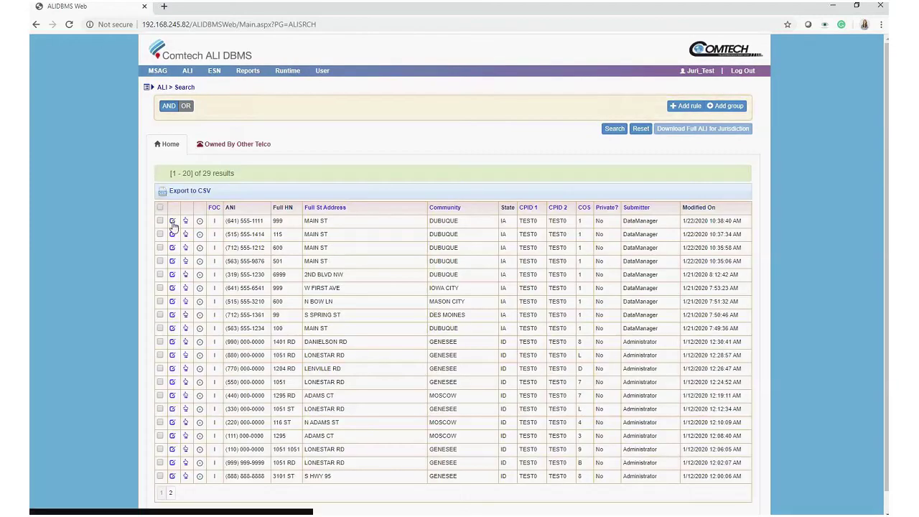
click(190, 214)
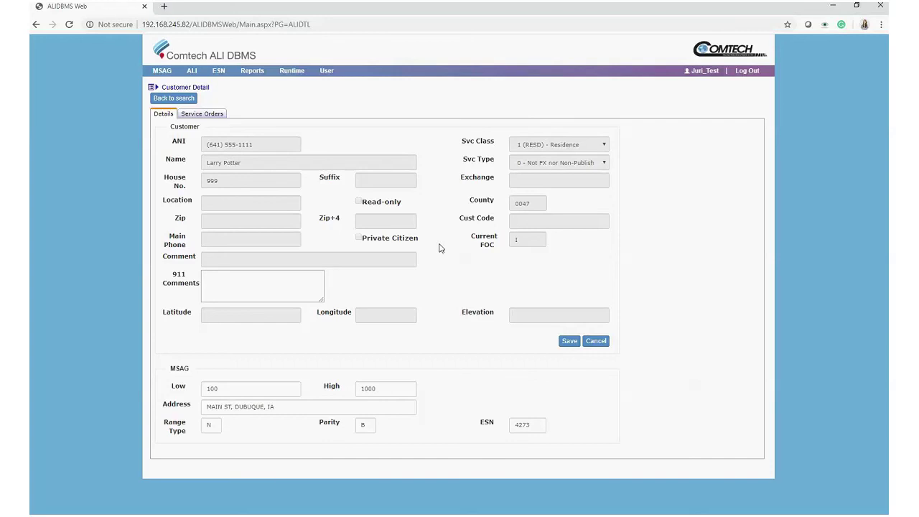
Replace the 911 comment 'Dog on Premise' with 'Please send' and save the customer record.
click(286, 281)
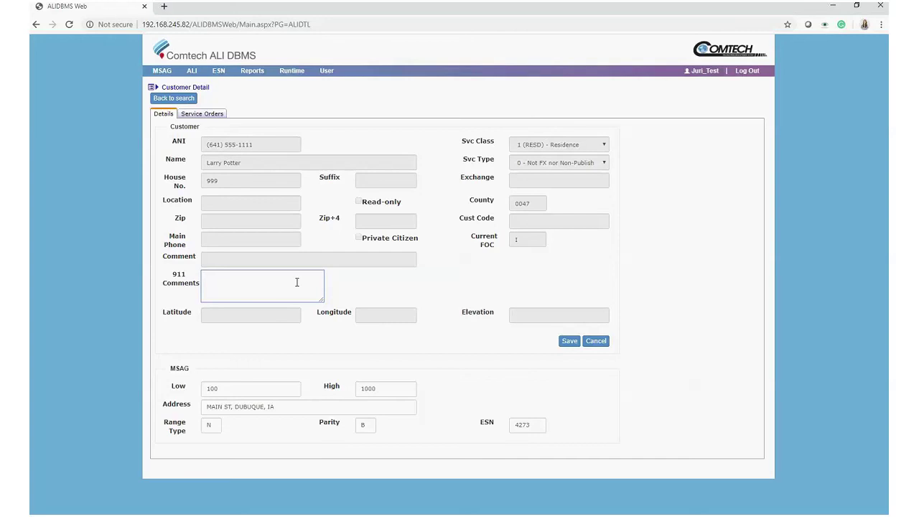
text(Dog on Premise)
key(ctrl+a)
key(BackSpace)
text(Please send)
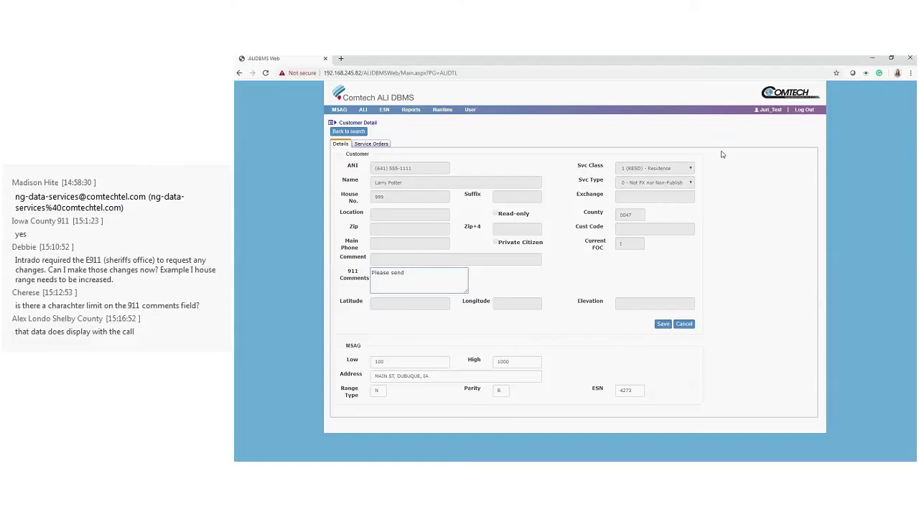
click(571, 343)
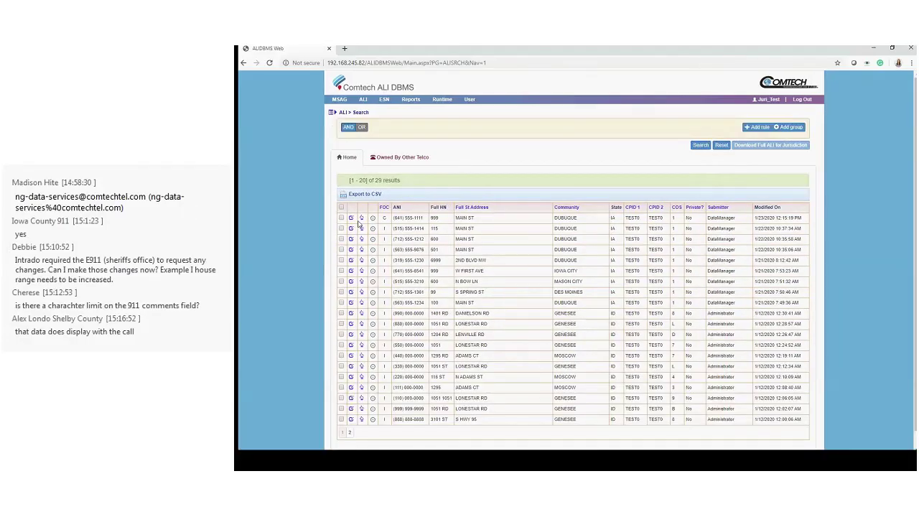
Reopen the first customer record and select its 911 comment to check 'PLEASE SEND'.
click(351, 218)
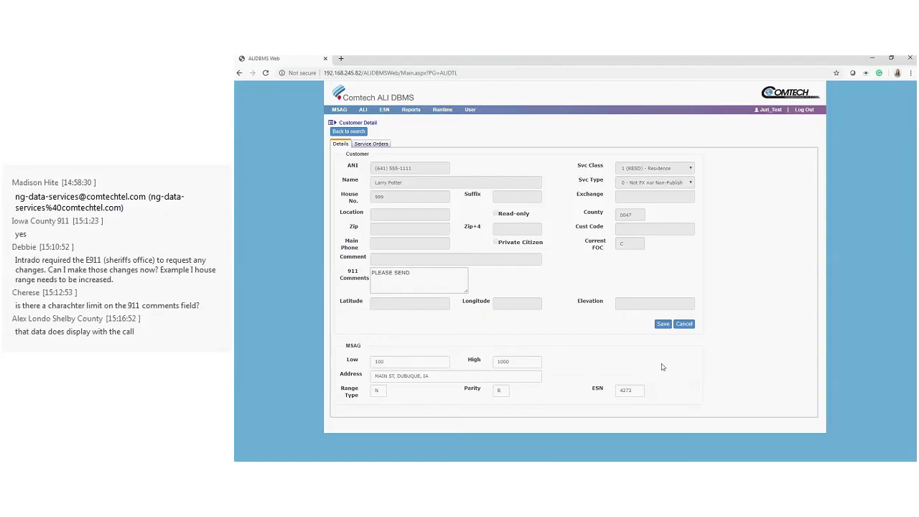
click(428, 279)
key(ctrl+a)
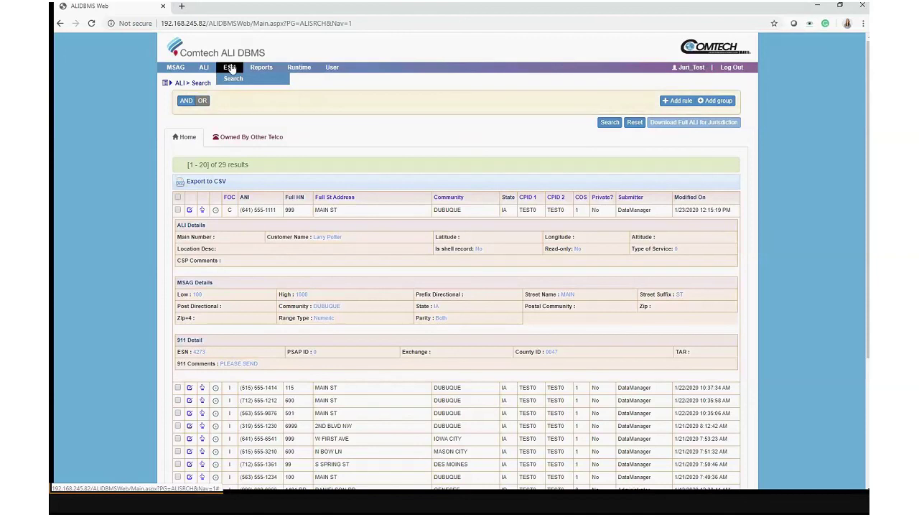
Open ALI > Search SO and scroll through the 38 service order results.
mouse_move(262, 69)
mouse_move(291, 69)
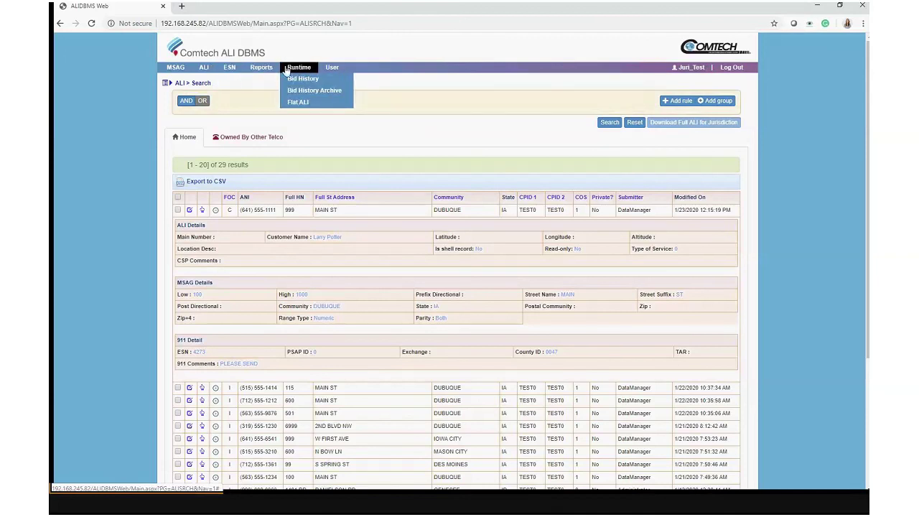
mouse_move(210, 74)
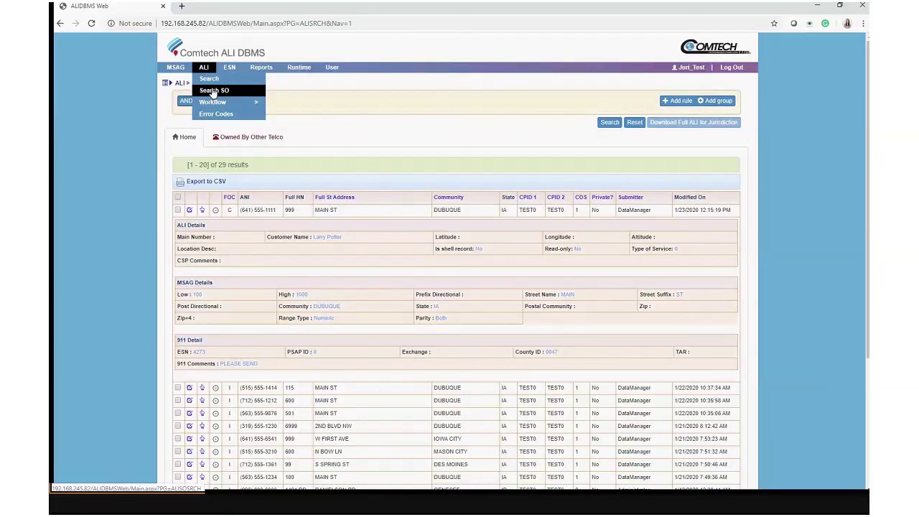
click(215, 93)
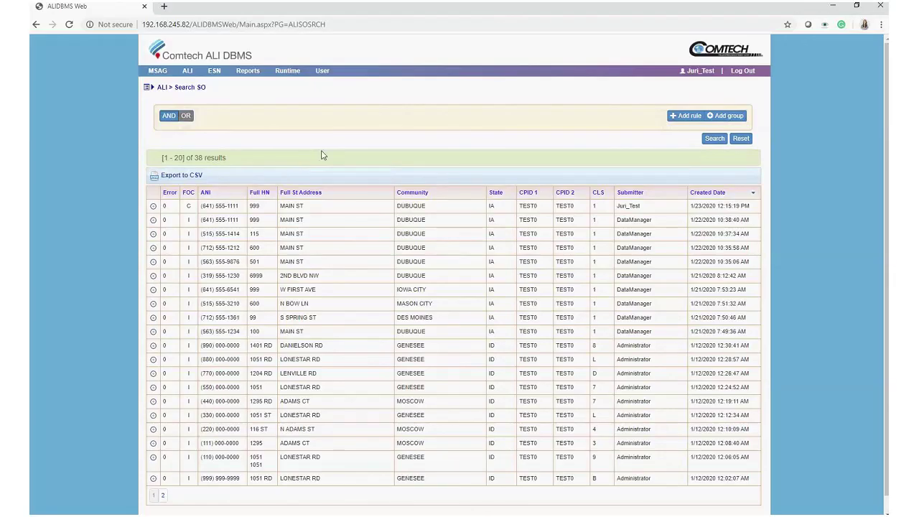
scroll(322, 155, down, 1)
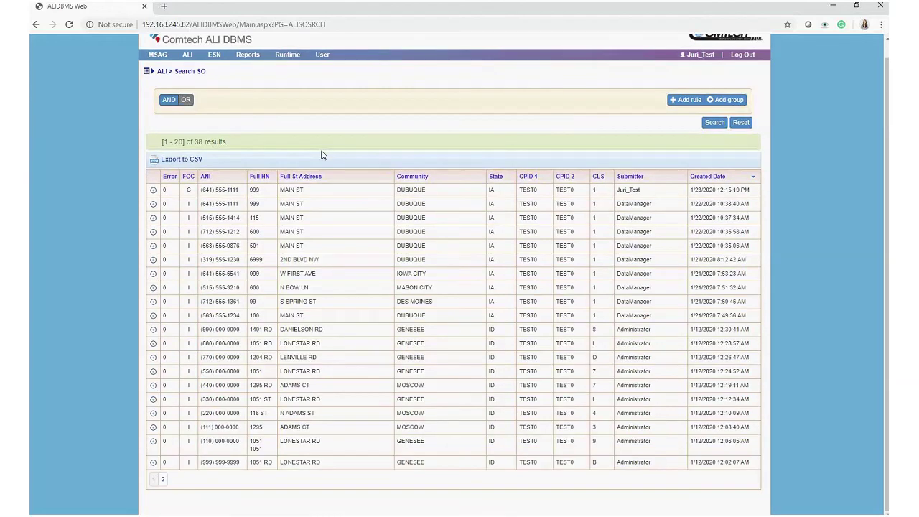
scroll(309, 156, up, 1)
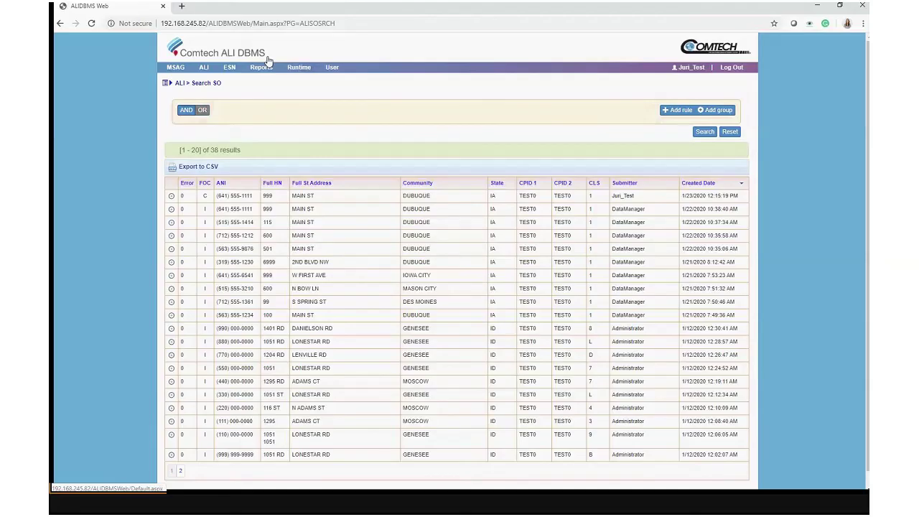
mouse_move(204, 67)
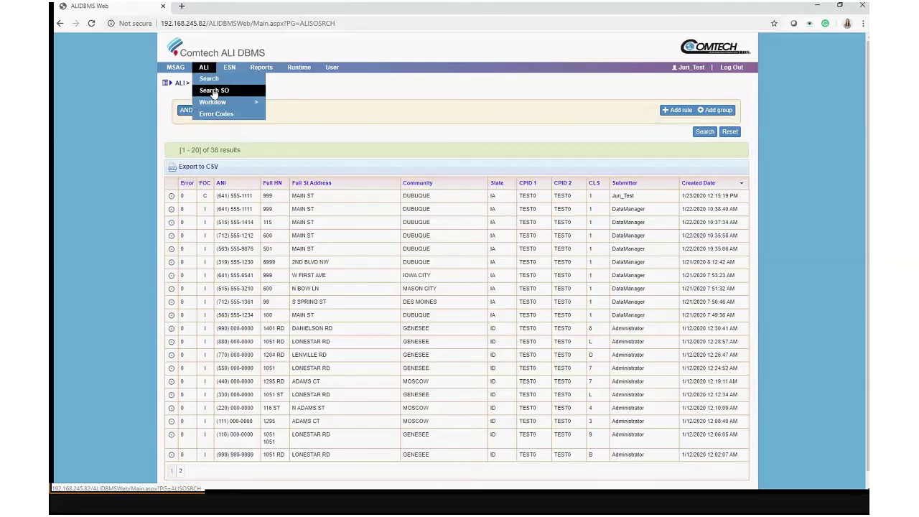
mouse_move(230, 106)
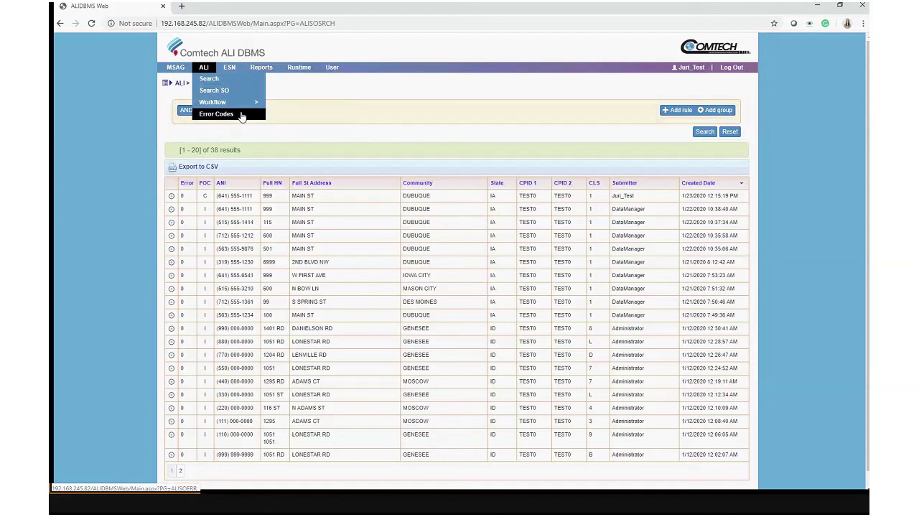
Open the ALI Error Codes list and scroll through the codes and descriptions.
click(242, 115)
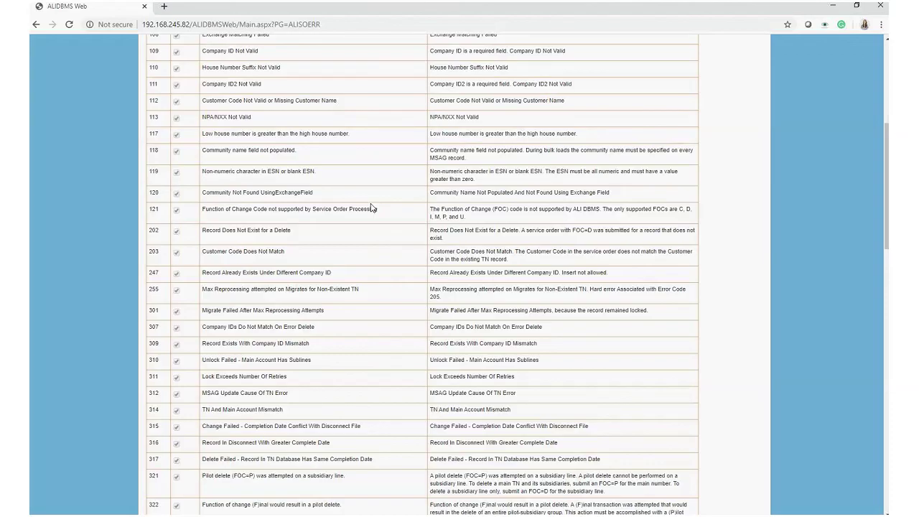
scroll(371, 208, up, 5)
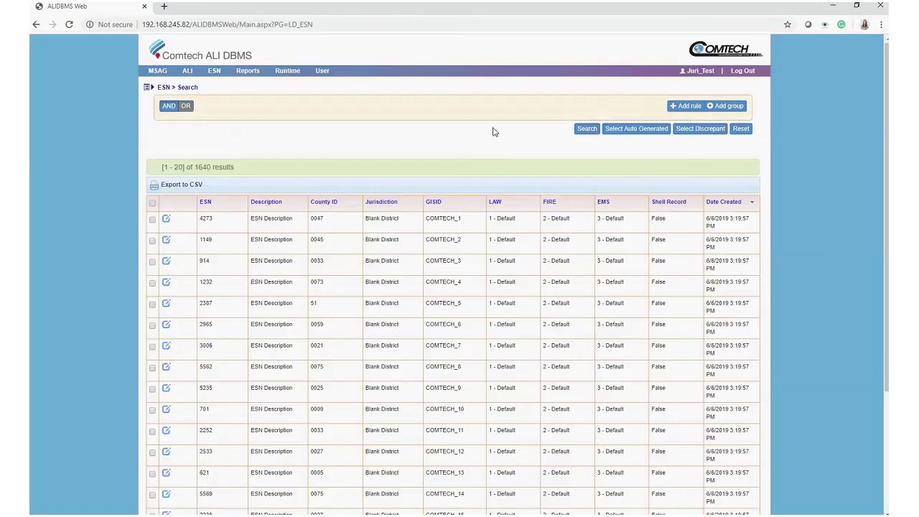
Scroll down through the ESN search results and back up.
scroll(493, 131, down, 1)
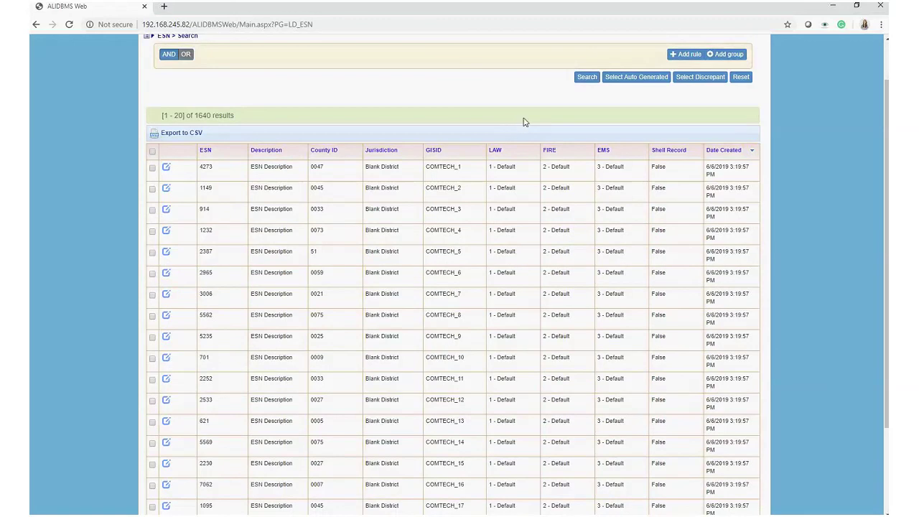
scroll(524, 122, up, 1)
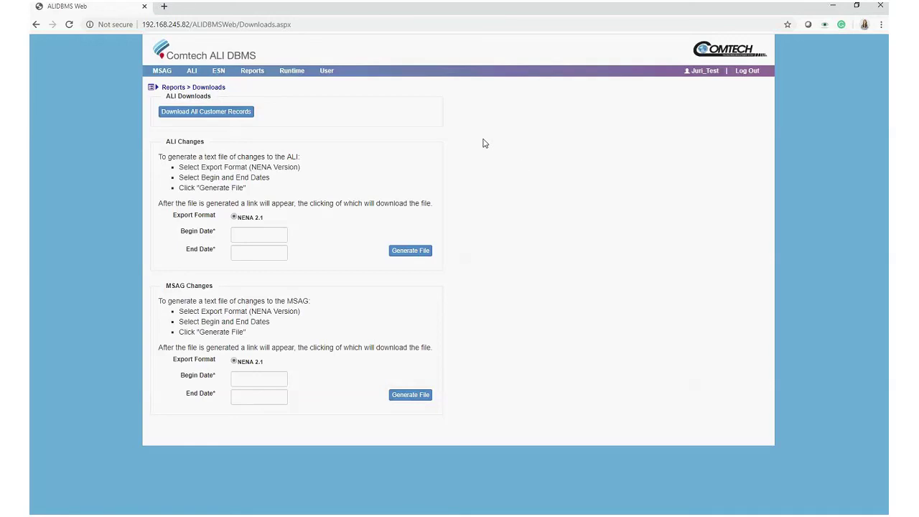
Set the ALI Changes date range to 1/7/2020 through 1/16/2020.
mouse_move(241, 120)
click(266, 232)
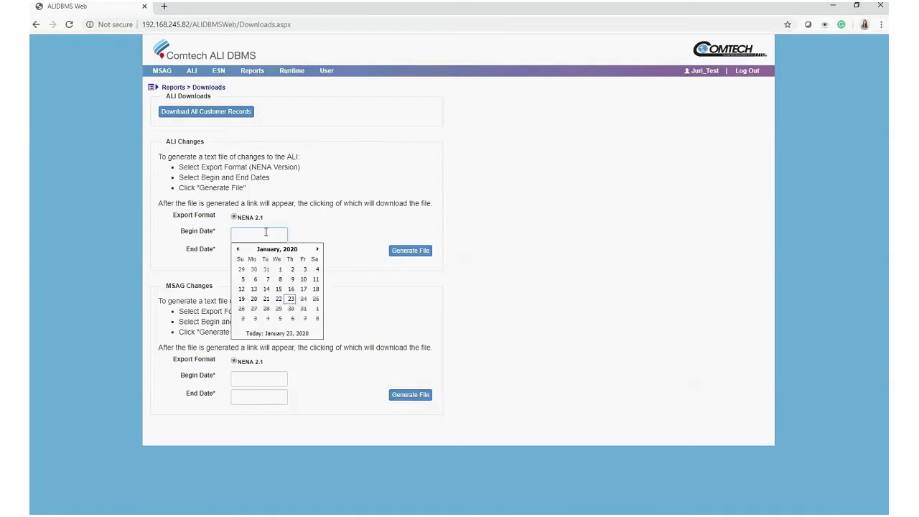
click(300, 130)
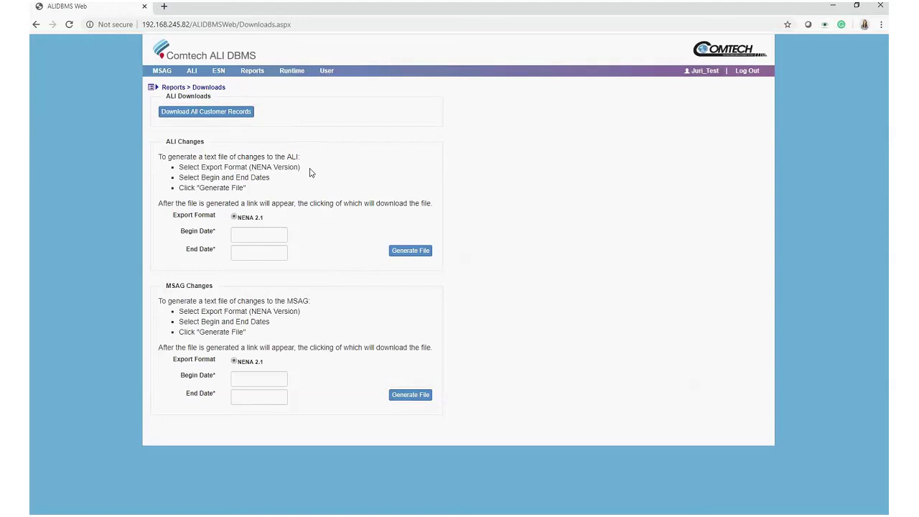
click(275, 234)
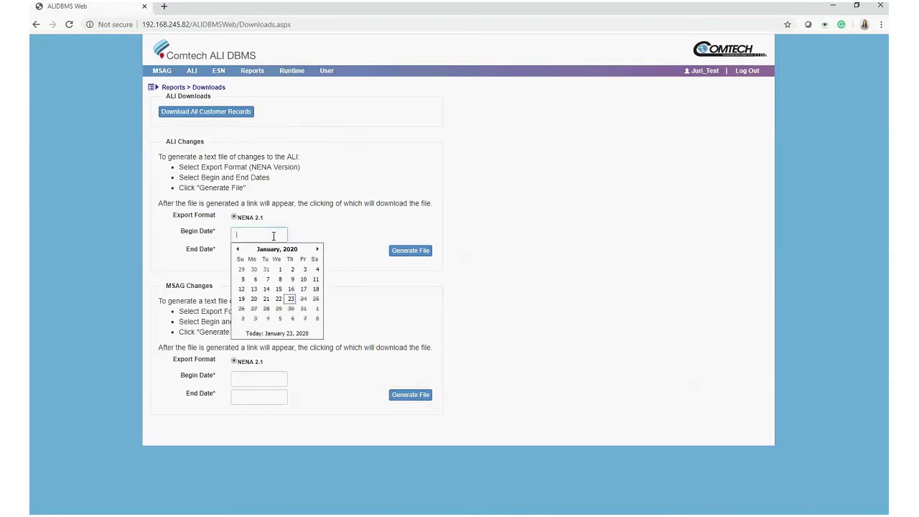
click(266, 278)
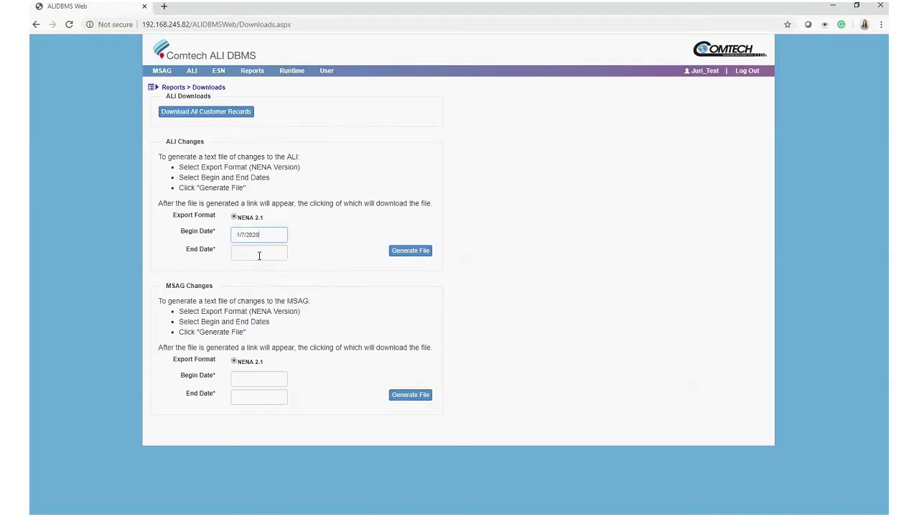
click(259, 254)
click(290, 310)
Set the MSAG Changes date range to 1/9/2020 through 1/23/2020.
click(270, 380)
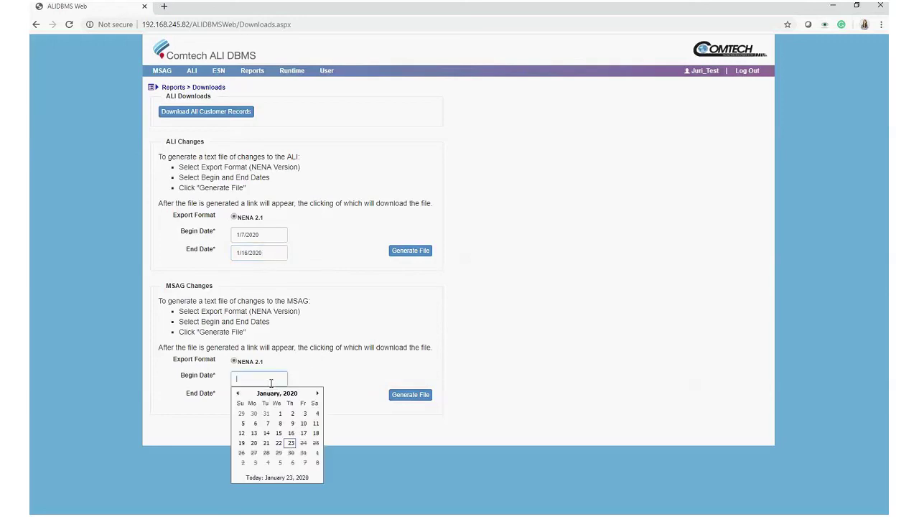
click(292, 423)
click(257, 396)
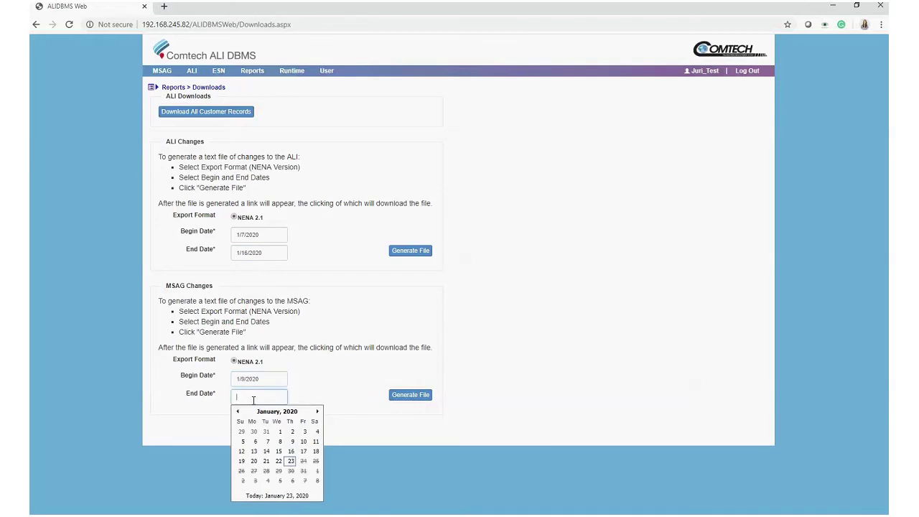
click(290, 461)
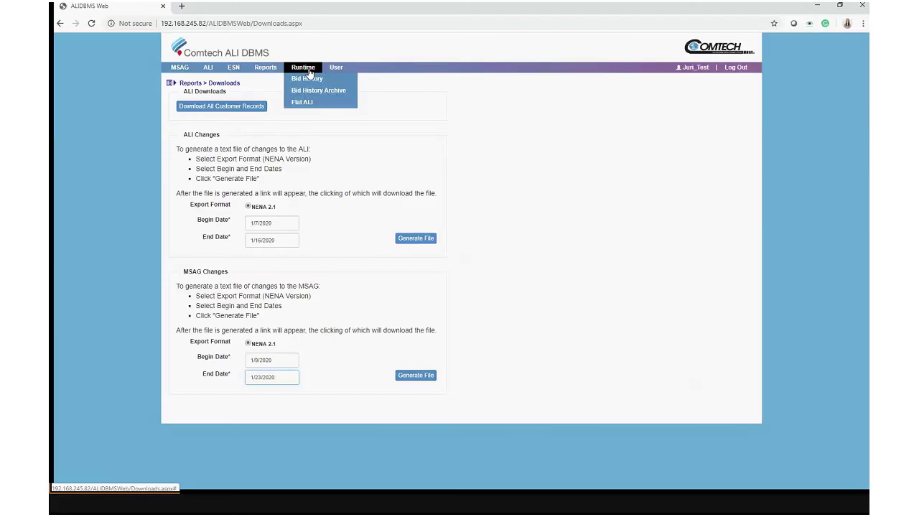
Run a Runtime Bid History search, which returns an empty Bids list.
click(314, 83)
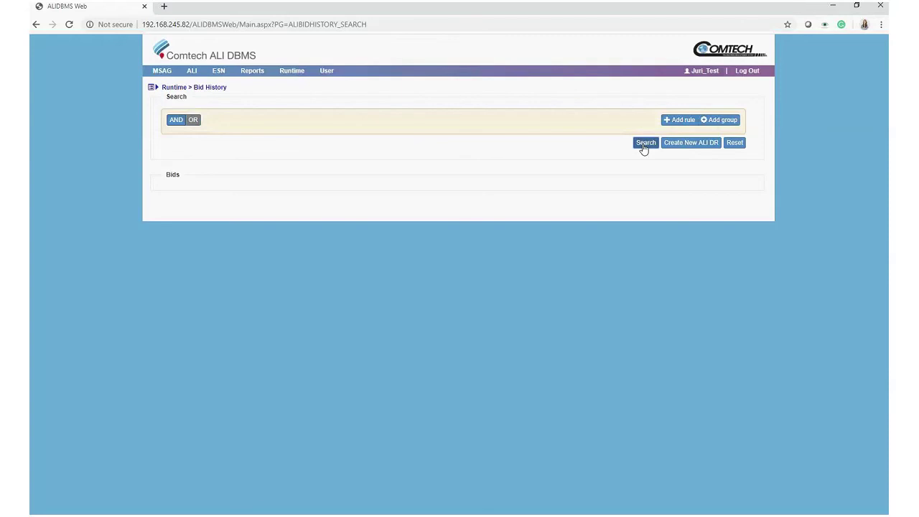
click(643, 145)
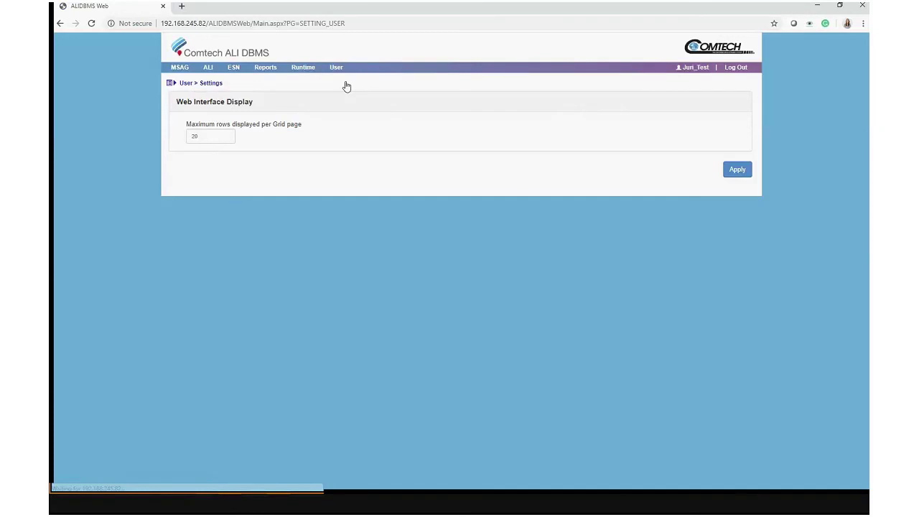
Go to the Jobs page under the User menu.
mouse_move(336, 68)
click(339, 92)
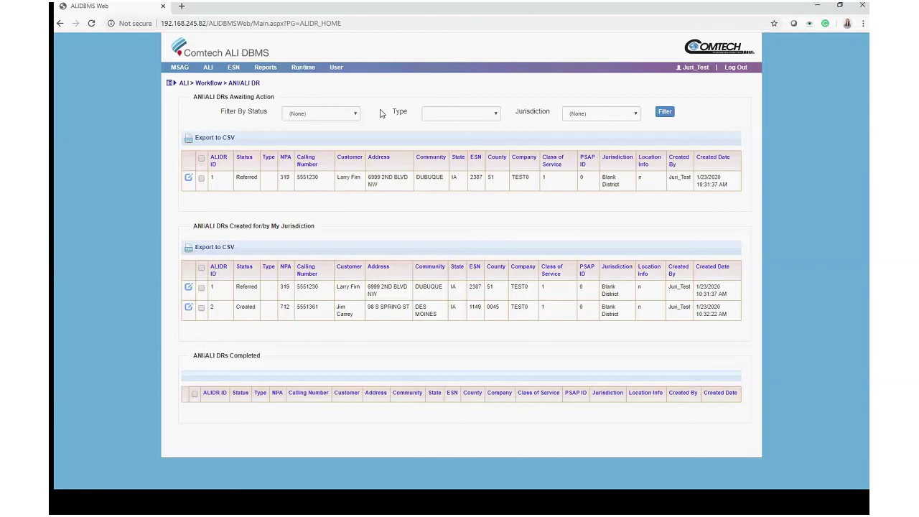
Start a blank New DR form from ALI > Workflow.
click(288, 126)
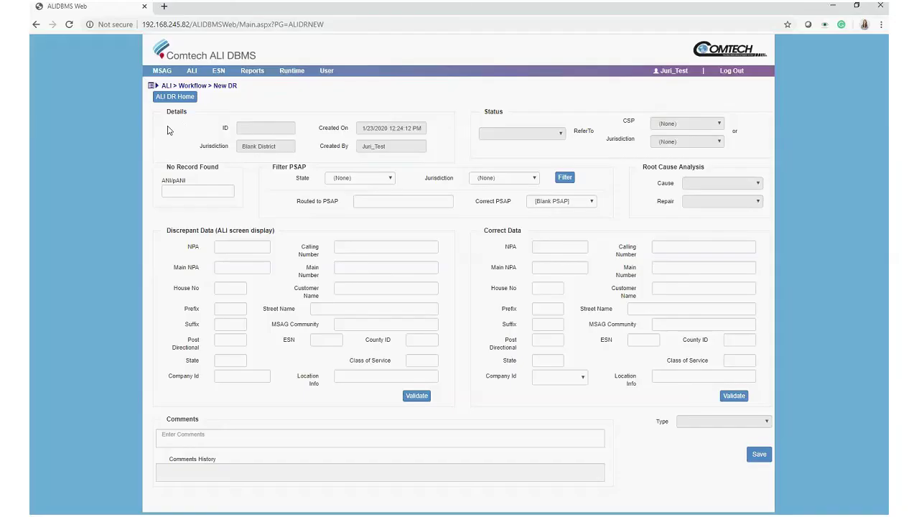
Enter discrepant NPA 206, the calling number, house number 100 and the customer name.
click(250, 247)
key(Tab)
key(Tab)
key(Tab)
text(100)
key(Tab)
text(Madison)
Enter street Main St., community Testing, ESN 1234, County ID 123 and state IA.
key(Tab)
key(Tab)
text(Main)
key(Tab)
text(St.)
key(Tab)
text(Testin)
key(Tab)
text(1234)
key(Tab)
text(12)
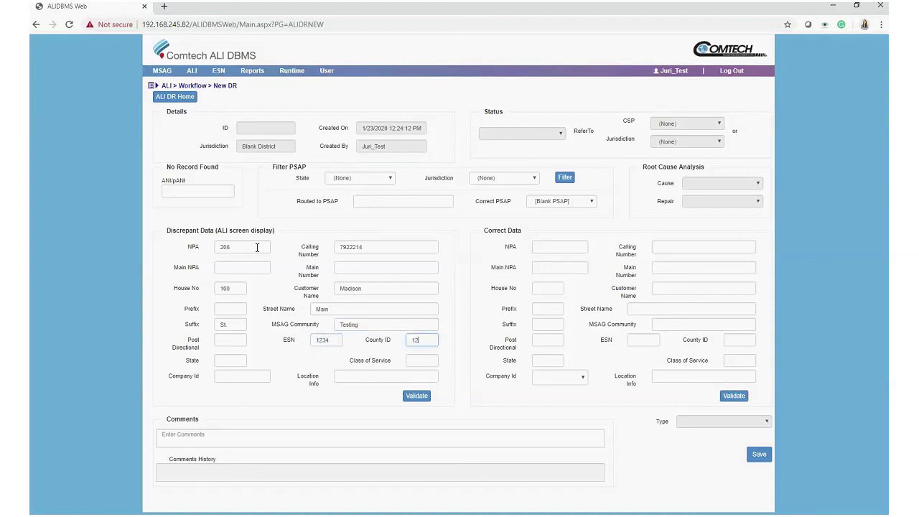
text(3)
key(Tab)
text(IA)
Enter PSAP A as Routed to PSAP and Back Up Communications Center as Correct PSAP.
click(419, 201)
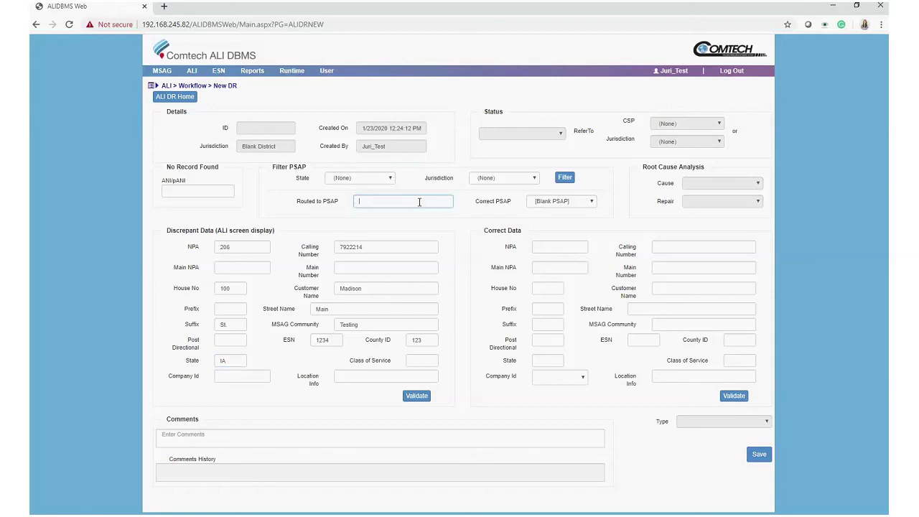
text(PSAP A)
click(554, 208)
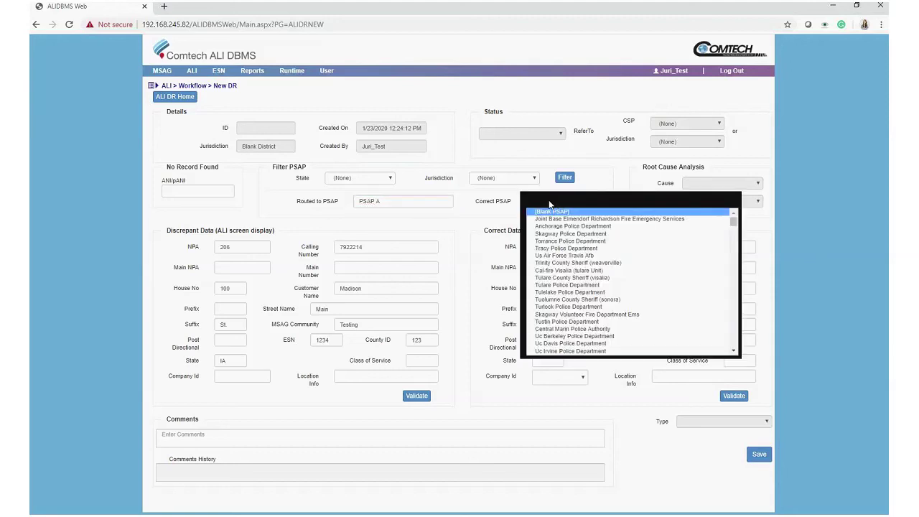
scroll(574, 230, down, 2)
scroll(584, 244, up, 3)
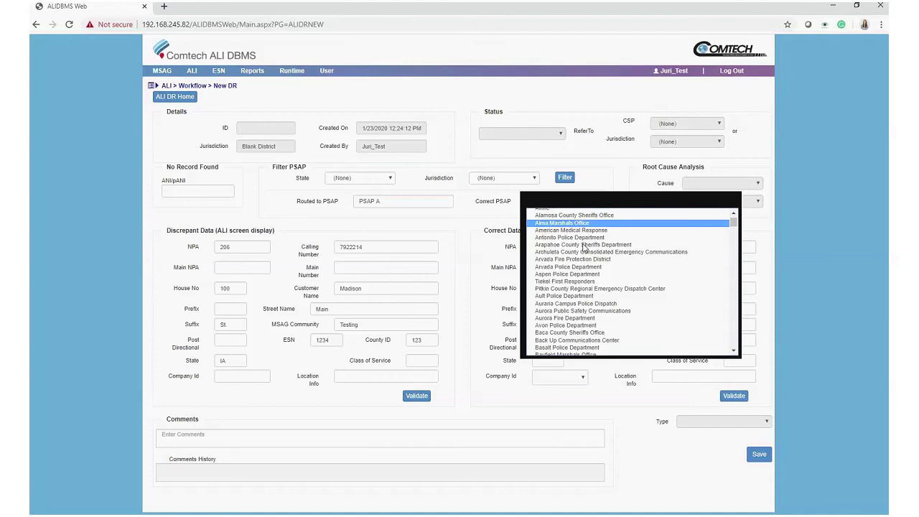
click(622, 341)
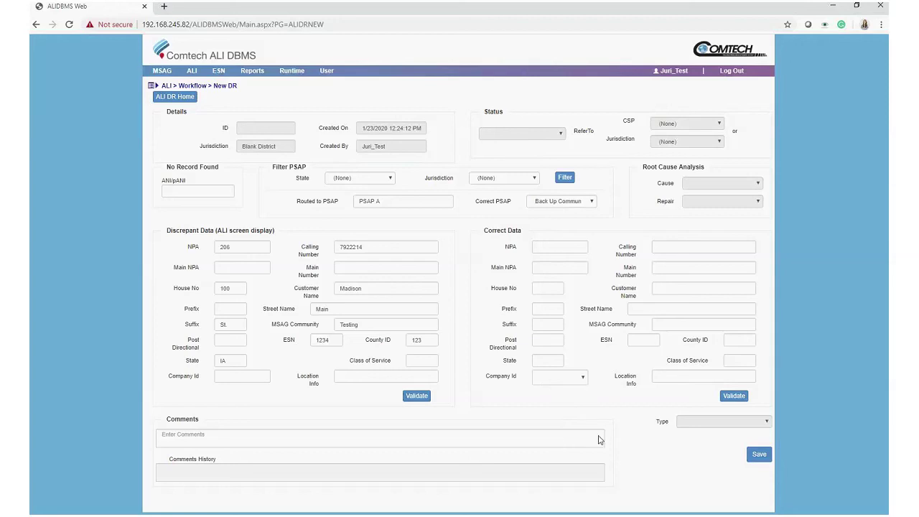
Comment '911 Call misrouted to PSAP A. Should go to Back UP Community PSAP', then go home.
click(279, 435)
text(911 Call misrouted to PSAP)
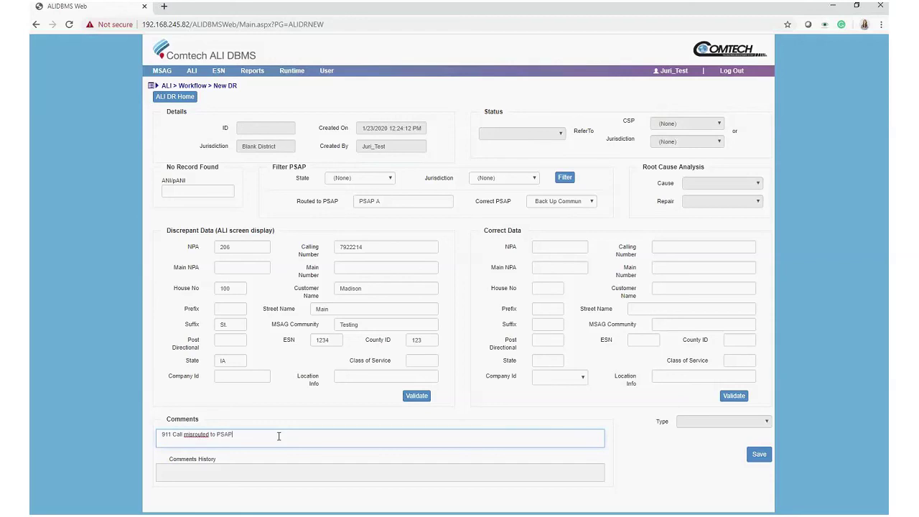
text( A. Should go to Back UP Community PSAP)
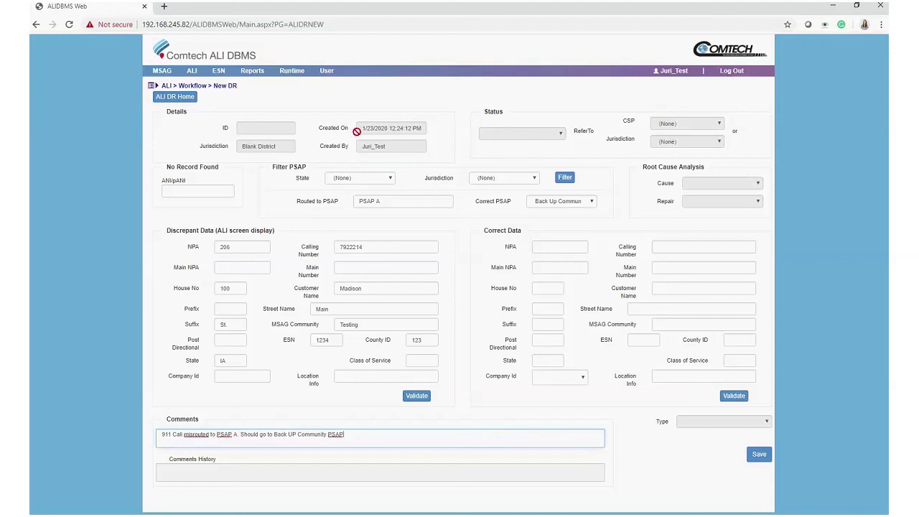
click(284, 45)
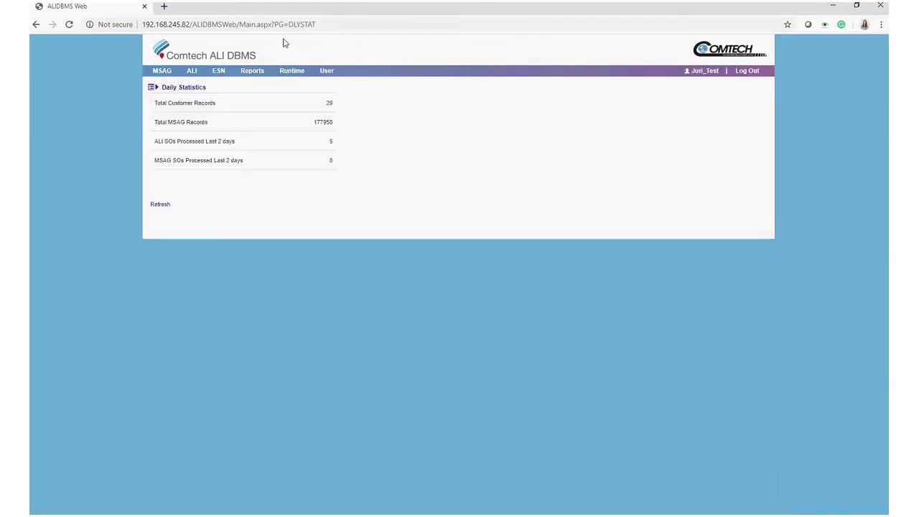